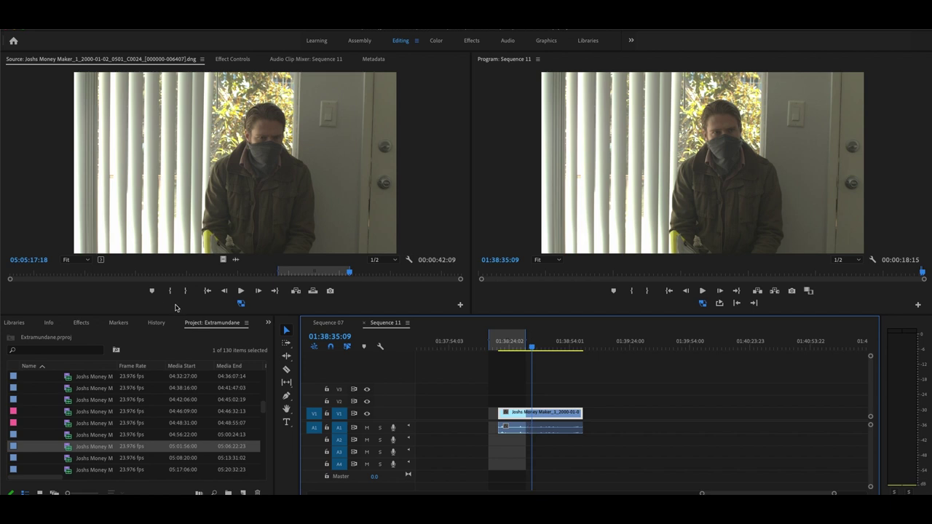
- Scrub the playhead back and forth through the shot on the timeline to review it
{"action": "key", "text": "Down"}
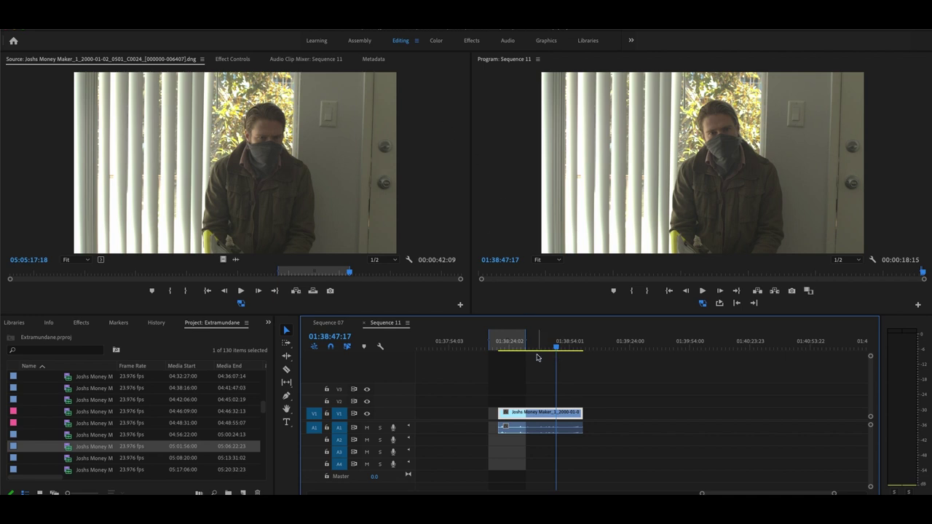
{"action": "left_click_drag", "start_coordinate": [512, 345], "coordinate": [549, 348]}
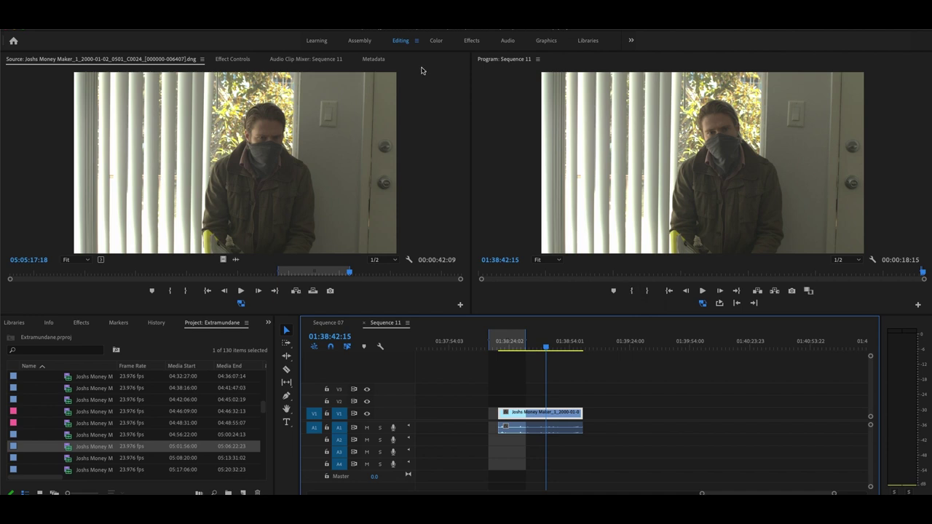
{"action": "left_click", "coordinate": [470, 42]}
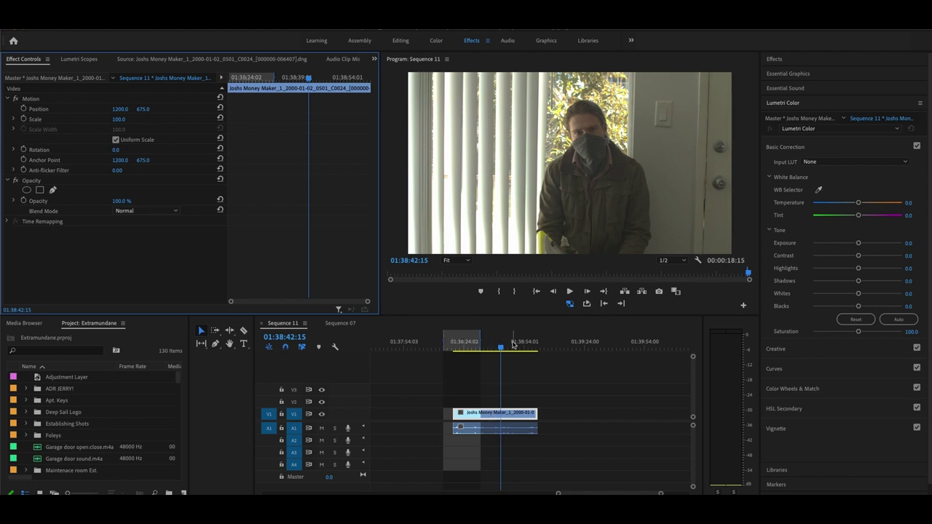
{"action": "left_click", "coordinate": [495, 415]}
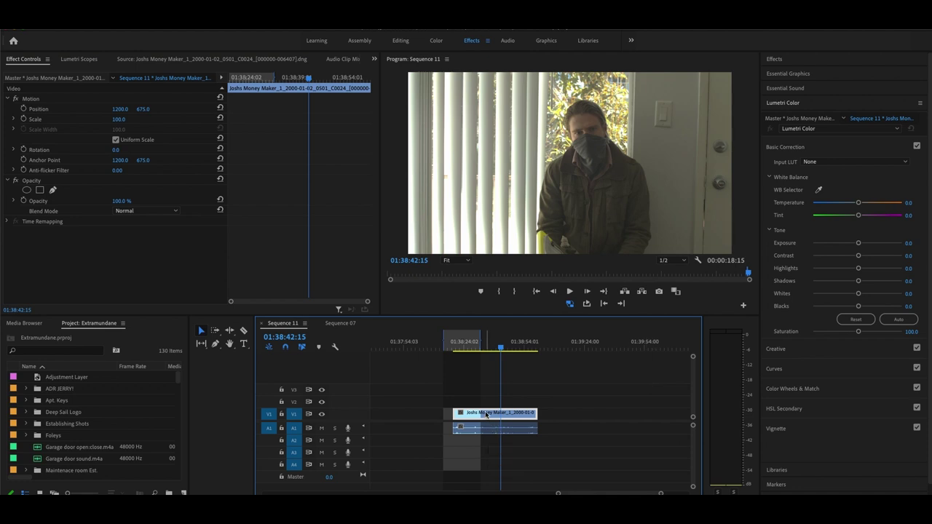
- Alt-drag the V1 clip onto V2 to duplicate it, then scrub and check both stacked clips
{"action": "left_click_drag", "start_coordinate": [486, 415], "coordinate": [487, 407]}
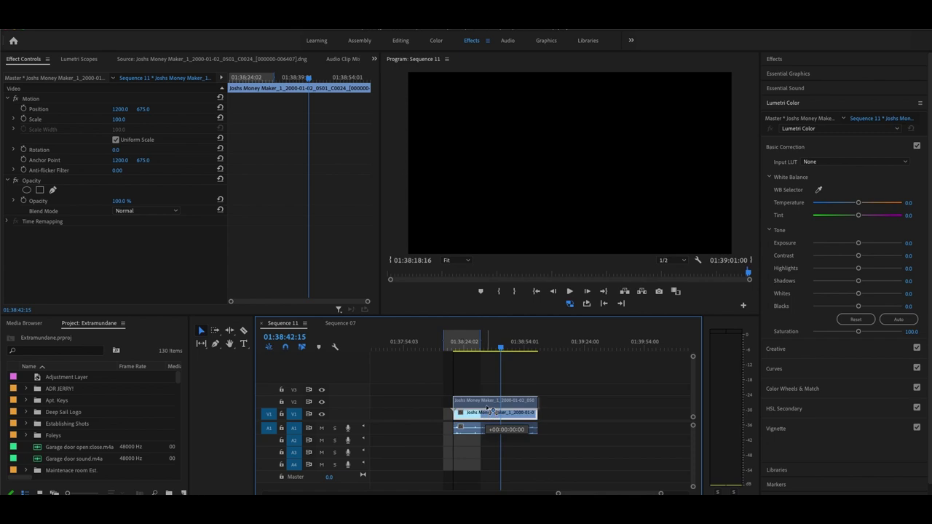
{"action": "left_click_drag", "start_coordinate": [488, 408], "coordinate": [489, 408]}
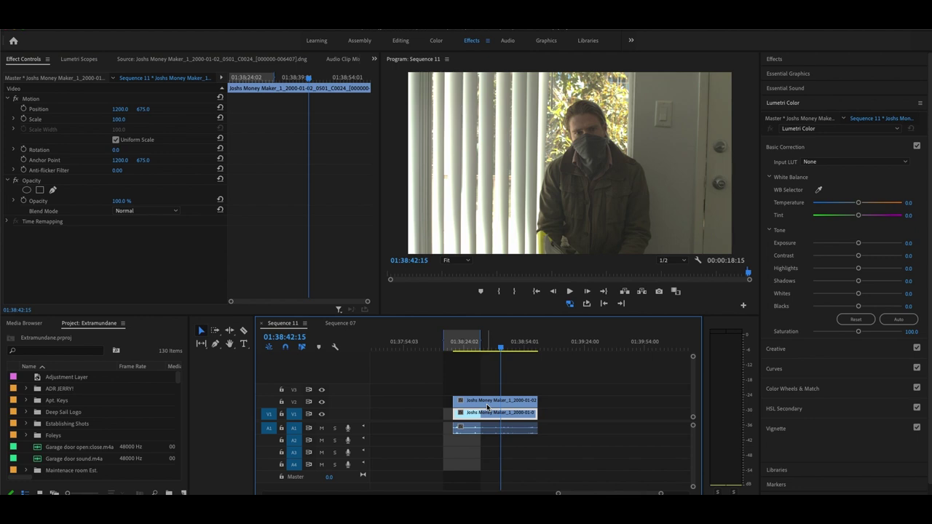
{"action": "mouse_move", "coordinate": [473, 348]}
{"action": "left_mouse_down"}
{"action": "mouse_move", "coordinate": [521, 347]}
{"action": "mouse_move", "coordinate": [479, 348]}
{"action": "left_mouse_up"}
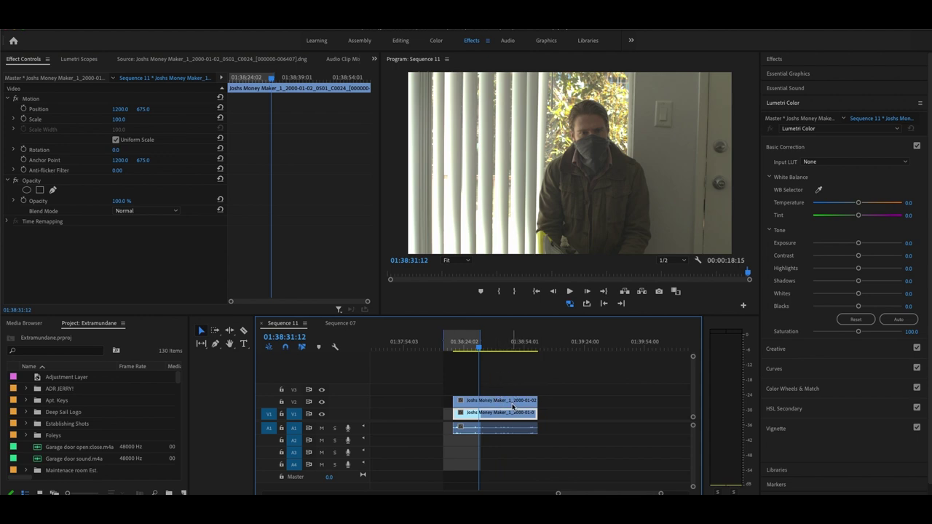
{"action": "left_click", "coordinate": [489, 402]}
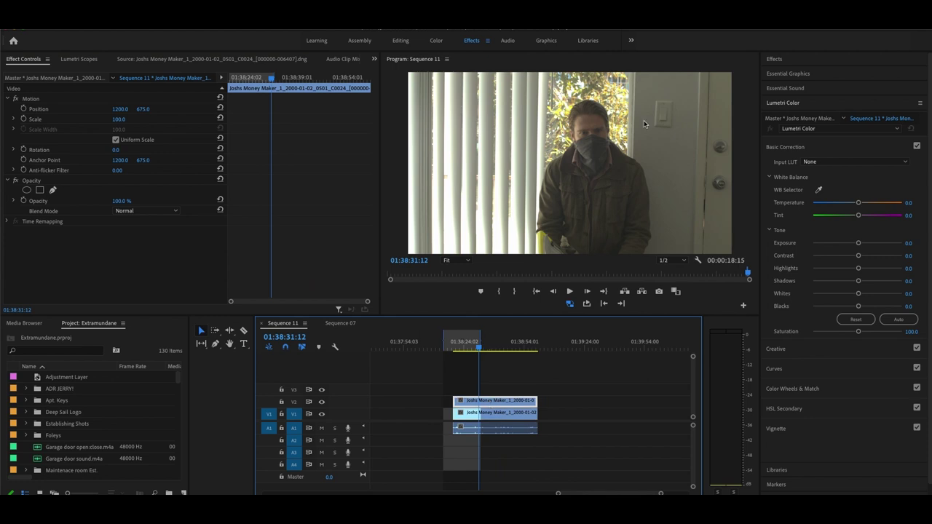
{"action": "left_click", "coordinate": [513, 416]}
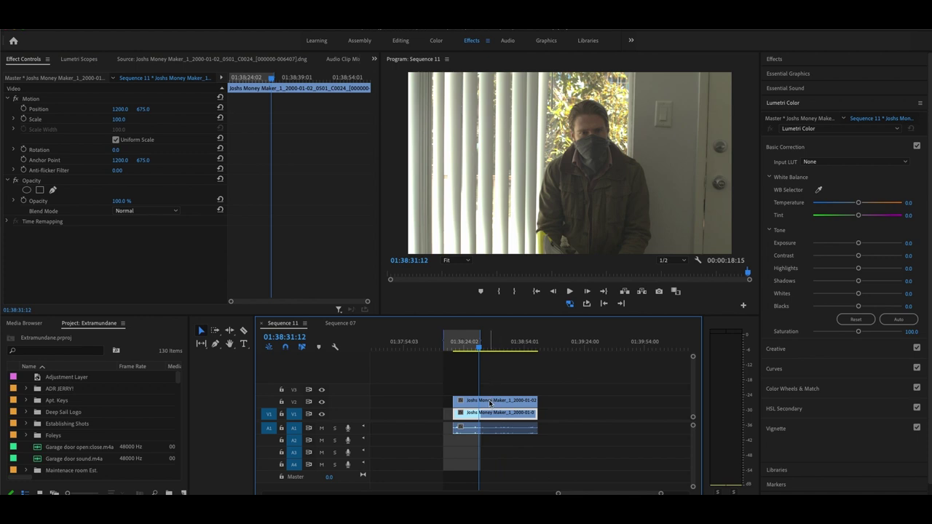
- Add a 4-point polygon opacity mask, Mask (1), to the upper V2 clip
{"action": "left_click", "coordinate": [489, 403]}
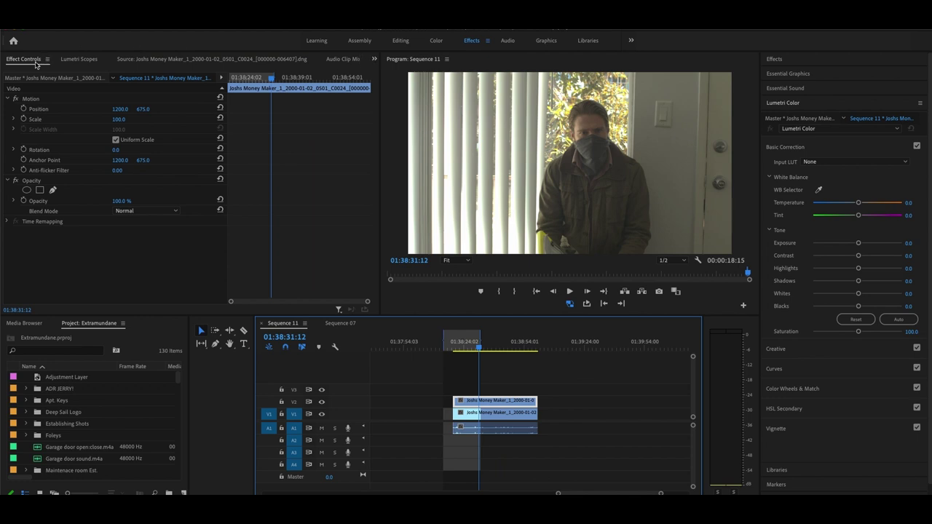
{"action": "left_click", "coordinate": [8, 182]}
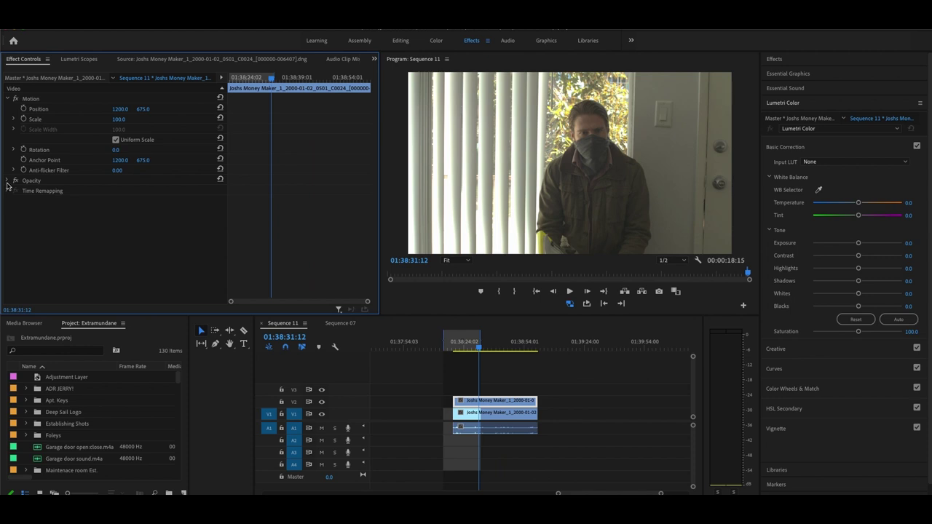
{"action": "left_click", "coordinate": [8, 182]}
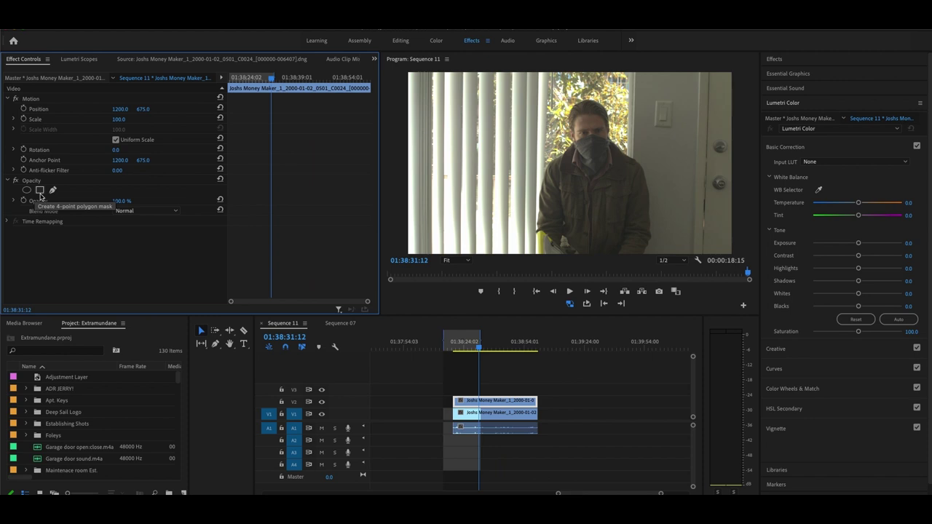
{"action": "left_click", "coordinate": [40, 192]}
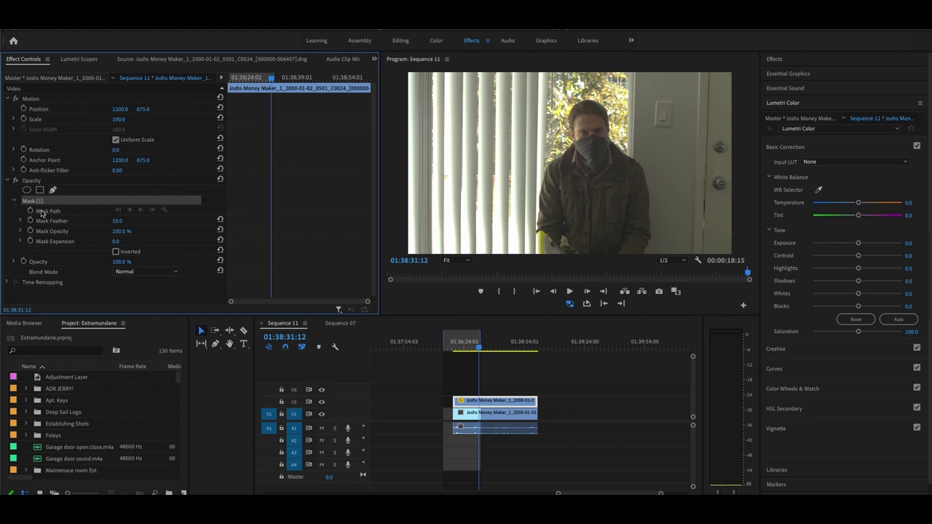
- Draw the mask around the wall light switch in the Program monitor and set it to Inverted
{"action": "left_click", "coordinate": [653, 102]}
{"action": "left_click", "coordinate": [652, 100]}
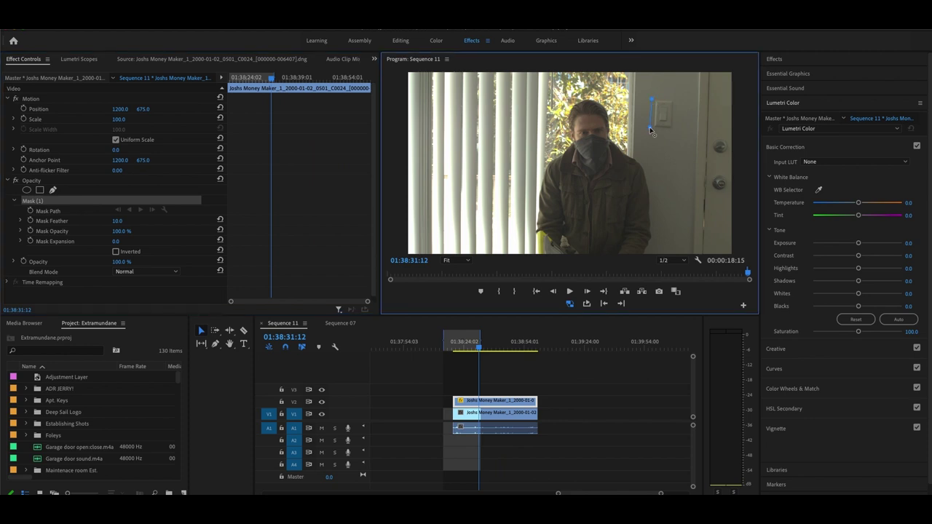
{"action": "left_click", "coordinate": [675, 101]}
{"action": "left_click", "coordinate": [652, 99]}
{"action": "left_click", "coordinate": [115, 252]}
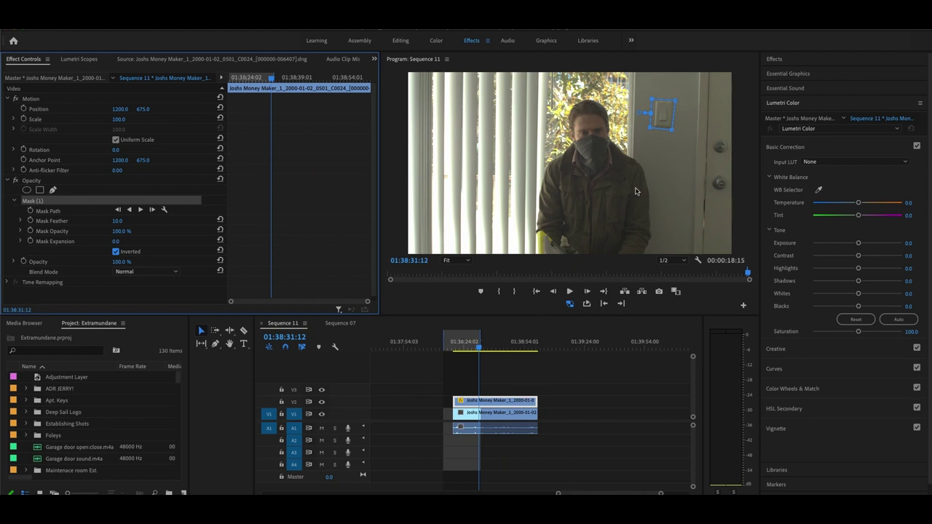
- Scrub the lower V1 clip's Position values to 1332.0, 686.0
{"action": "left_click", "coordinate": [495, 415]}
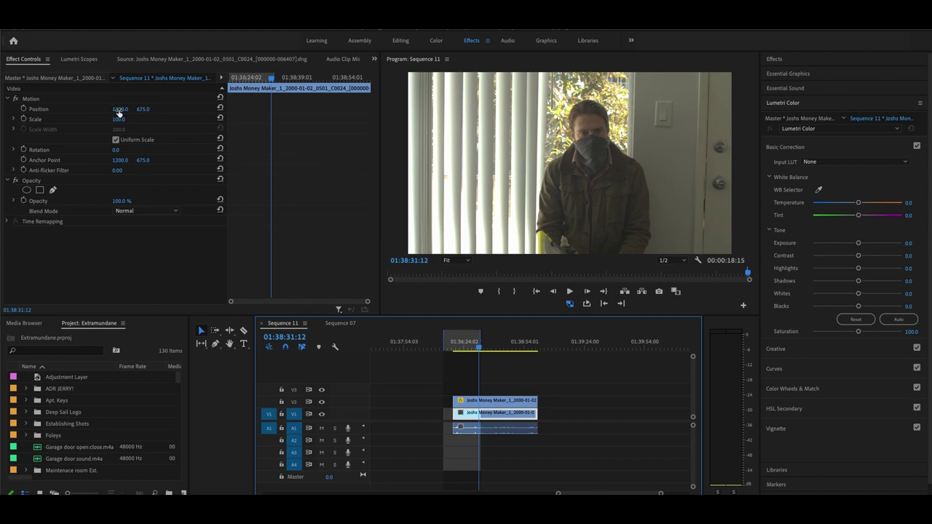
{"action": "left_click_drag", "start_coordinate": [119, 109], "coordinate": [214, 109]}
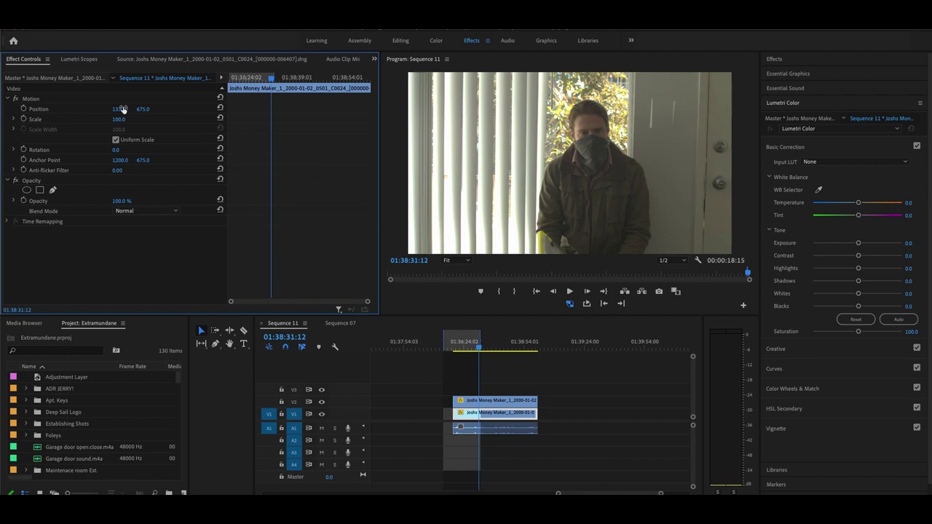
{"action": "left_click_drag", "start_coordinate": [143, 109], "coordinate": [143, 111]}
- Scale the lower clip to 130 and shift its Position X to 1174
{"action": "left_click", "coordinate": [118, 118]}
{"action": "type", "text": "130"}
{"action": "key", "text": "Return"}
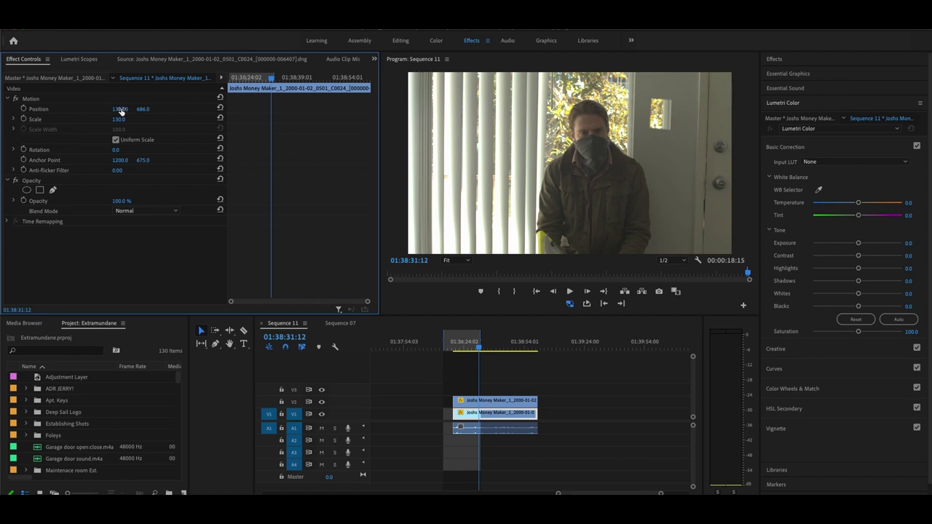
{"action": "left_click_drag", "start_coordinate": [120, 110], "coordinate": [58, 105]}
- Give the upper clip's mask a feather of 16 and an expansion of -2
{"action": "left_click", "coordinate": [494, 402]}
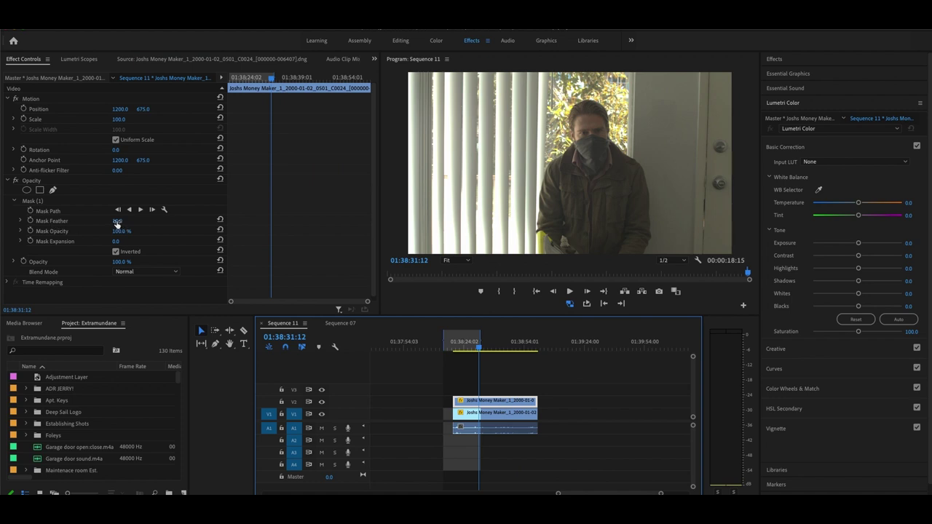
{"action": "left_click", "coordinate": [116, 222]}
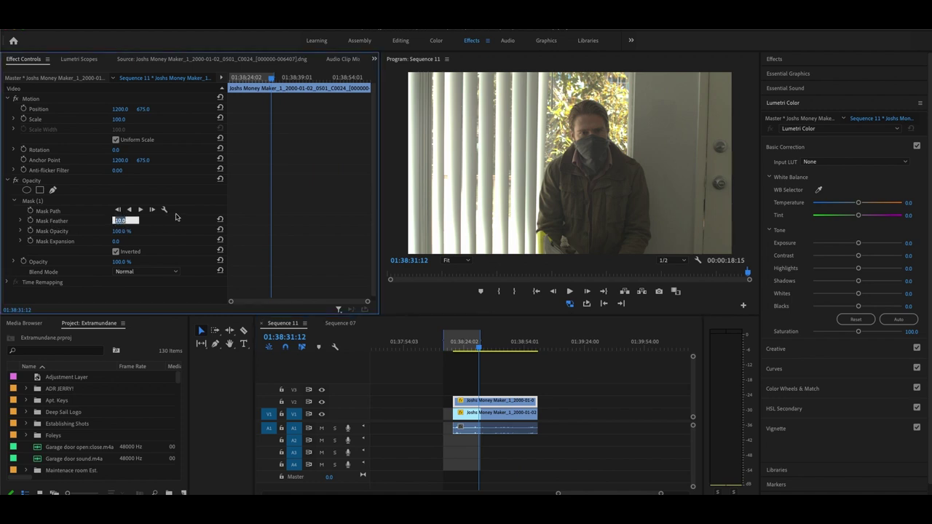
{"action": "type", "text": "16"}
{"action": "key", "text": "Return"}
{"action": "mouse_move", "coordinate": [118, 241]}
{"action": "left_mouse_down"}
{"action": "mouse_move", "coordinate": [129, 241]}
{"action": "mouse_move", "coordinate": [103, 241]}
{"action": "left_mouse_up"}
{"action": "left_click_drag", "start_coordinate": [118, 241], "coordinate": [123, 241]}
- Move the lower clip to position 1167.0, 748.0 and scrub the timeline to check the patch
{"action": "left_click", "coordinate": [512, 412]}
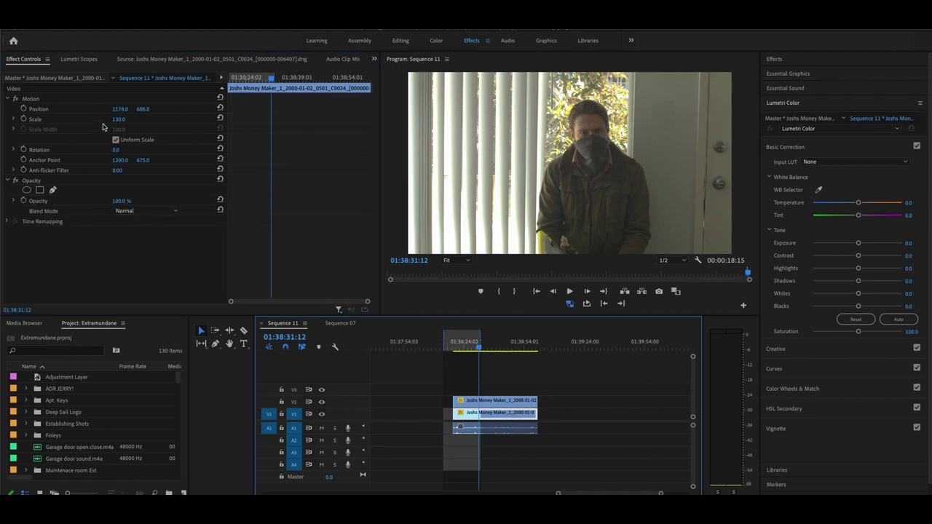
{"action": "left_click_drag", "start_coordinate": [121, 109], "coordinate": [145, 109]}
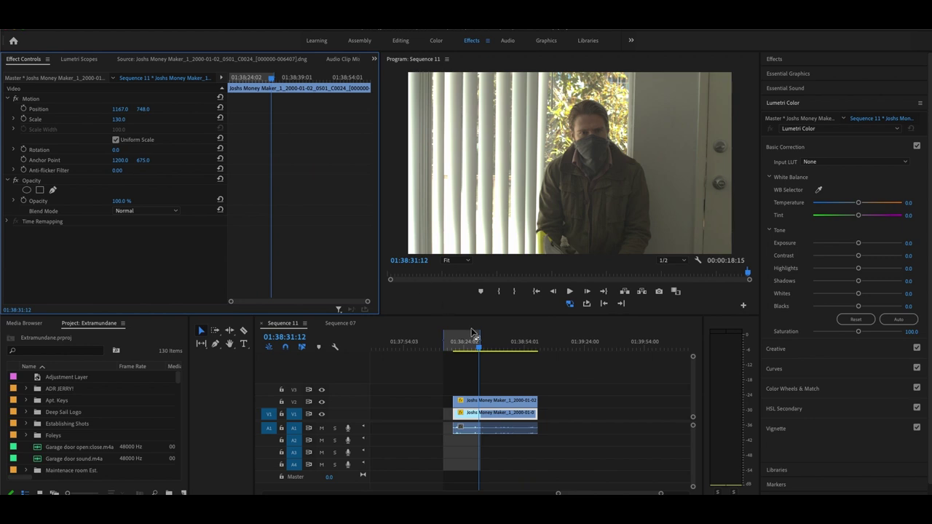
{"action": "left_click", "coordinate": [487, 348]}
{"action": "left_click_drag", "start_coordinate": [486, 347], "coordinate": [501, 348]}
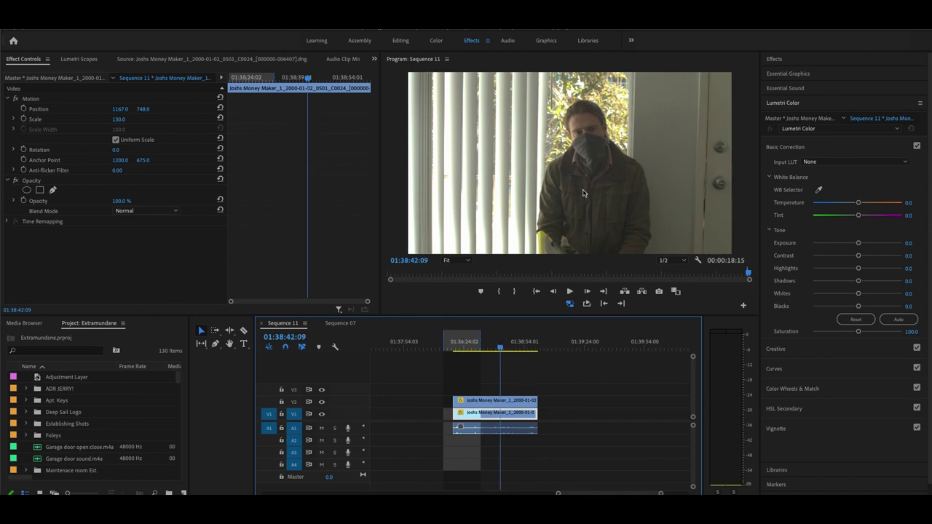
- Lower the upper V2 clip's Lumetri Color exposure to -1.7
{"action": "left_click", "coordinate": [518, 402]}
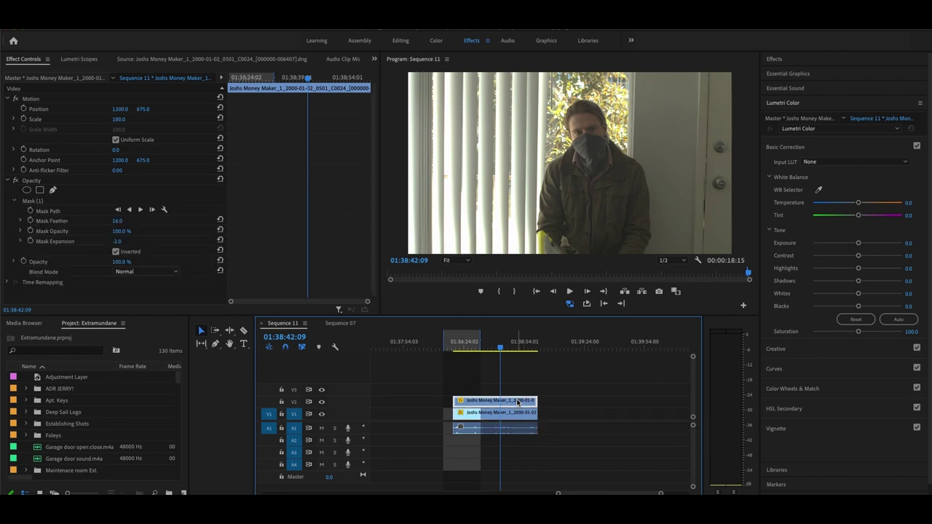
{"action": "left_click", "coordinate": [846, 245]}
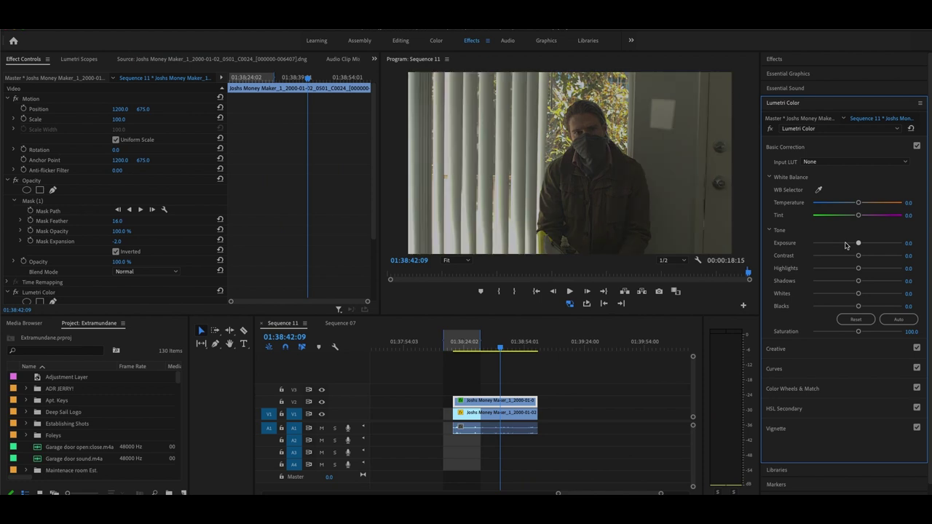
{"action": "left_click_drag", "start_coordinate": [846, 245], "coordinate": [841, 245]}
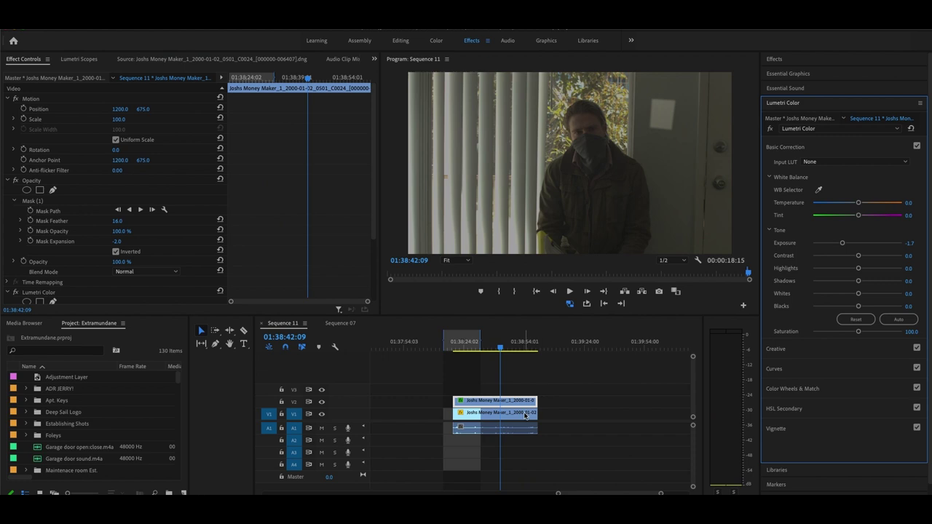
- Match the lower V1 clip by setting its Lumetri exposure to -1.7
{"action": "left_click", "coordinate": [502, 400]}
{"action": "left_click", "coordinate": [910, 243]}
{"action": "type", "text": "-1.7"}
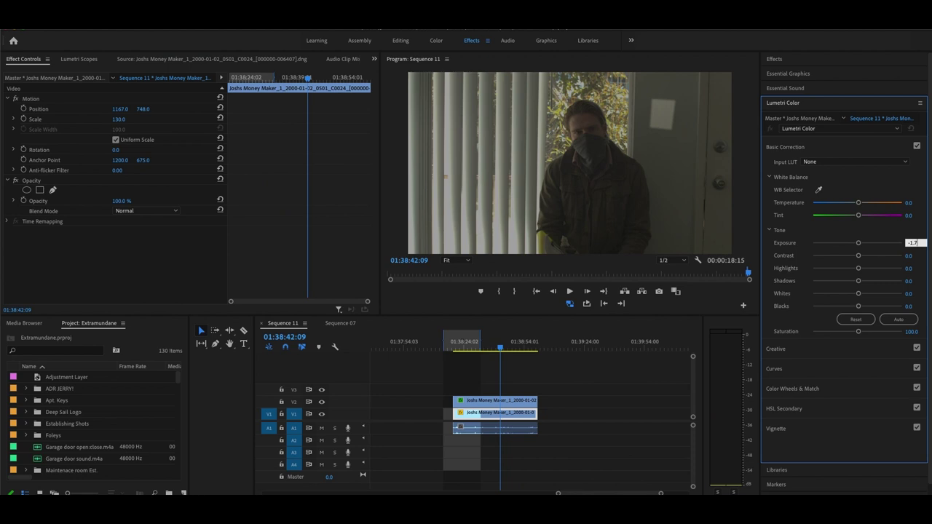
{"action": "key", "text": "Return"}
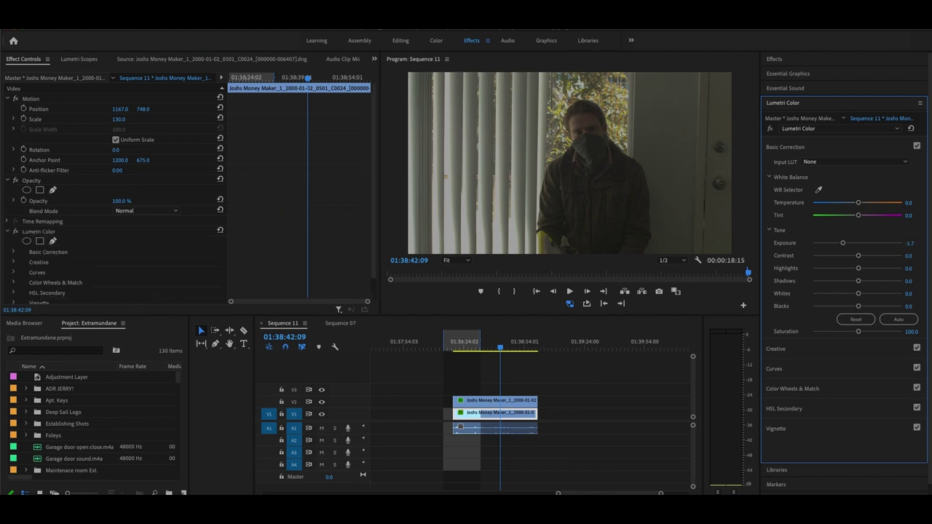